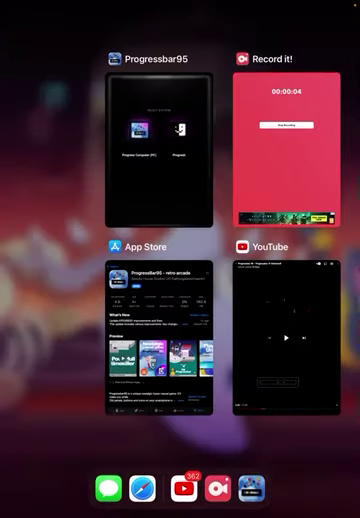
# Step: Bring Progressbar95 back to full screen and boot the Progress Computer (PC) system
pyautogui.click(160, 145)
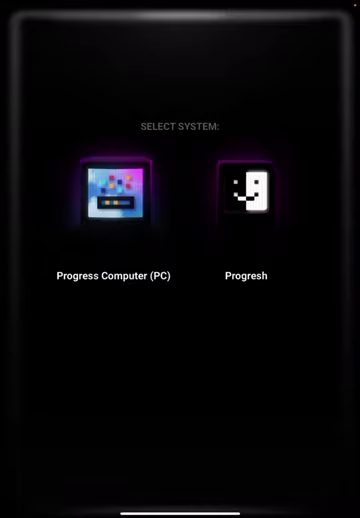
pyautogui.click(115, 195)
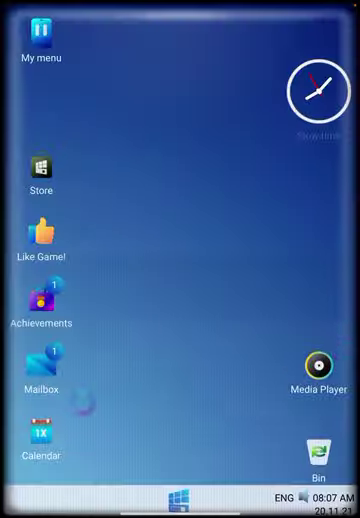
# Step: Reply 'I'm playing Progressbar95' to the boss's Current project email
pyautogui.click(36, 360)
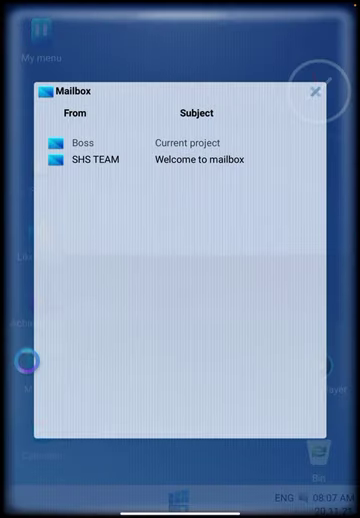
pyautogui.click(187, 143)
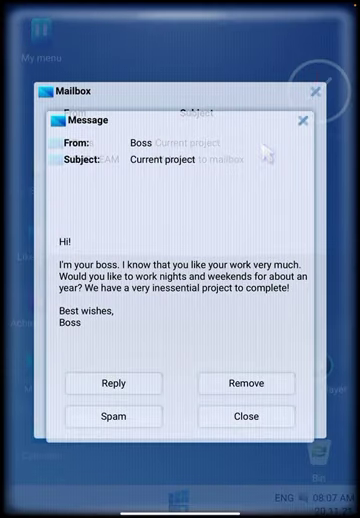
pyautogui.click(113, 383)
pyautogui.click(88, 333)
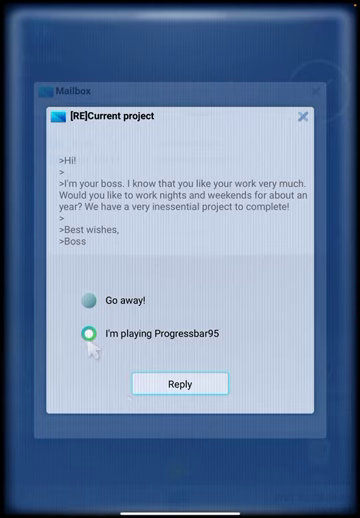
pyautogui.click(180, 384)
# Step: Mark the SHS TEAM welcome message as spam and close the empty mailbox
pyautogui.click(200, 143)
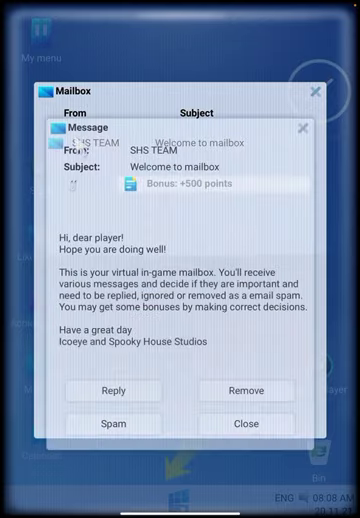
pyautogui.click(98, 420)
pyautogui.click(150, 292)
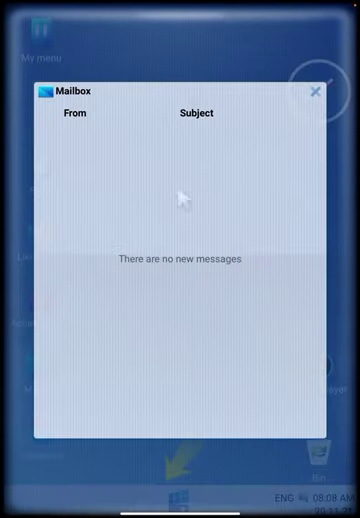
pyautogui.click(315, 91)
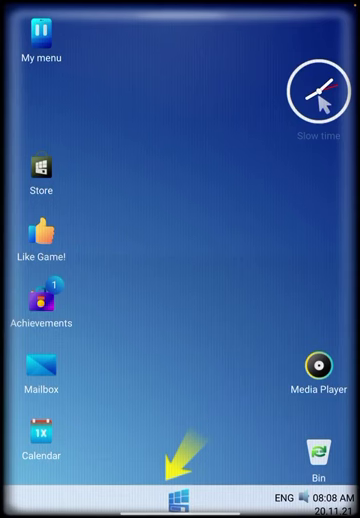
pyautogui.click(178, 497)
# Step: Toggle the start menu, then launch Progressterminal and dismiss its introduction notice
pyautogui.click(178, 497)
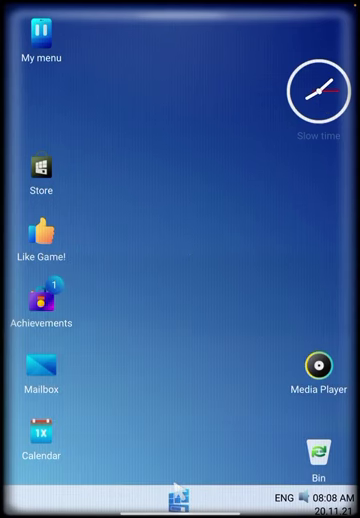
pyautogui.click(180, 497)
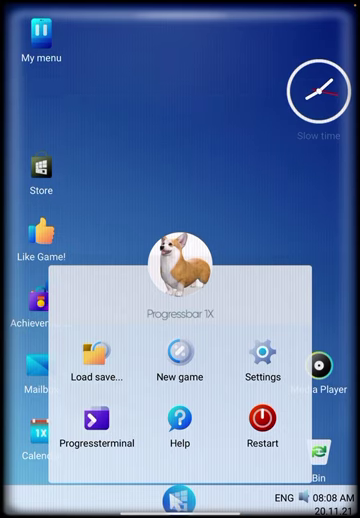
pyautogui.click(178, 497)
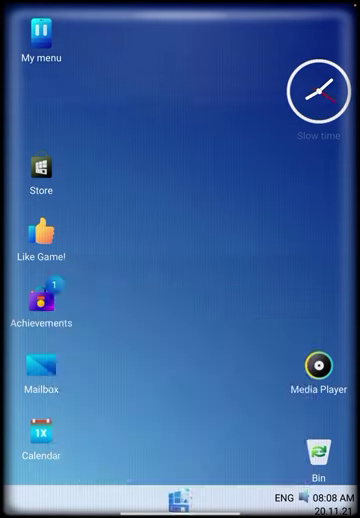
pyautogui.click(180, 497)
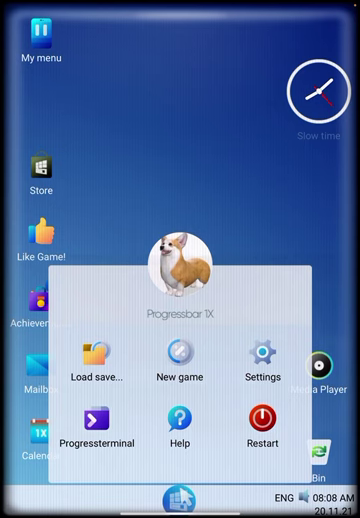
pyautogui.click(96, 418)
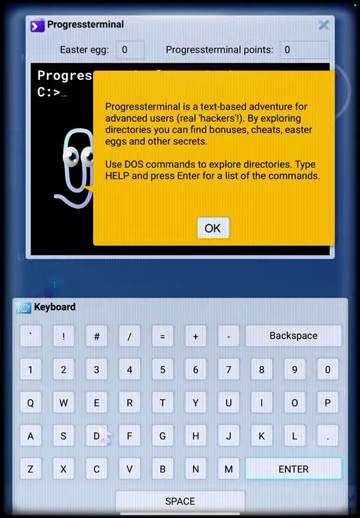
pyautogui.click(212, 228)
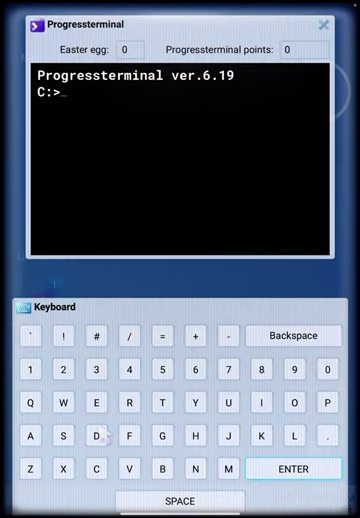
# Step: Type 'AAH FISH AAH' at the terminal prompt
pyautogui.click(30, 435)
pyautogui.click(30, 435)
pyautogui.click(195, 435)
pyautogui.write('AAH')
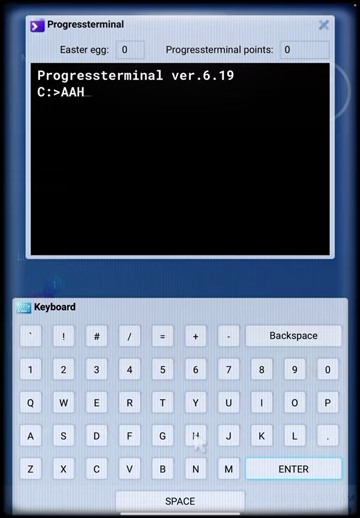
pyautogui.click(180, 501)
pyautogui.click(180, 501)
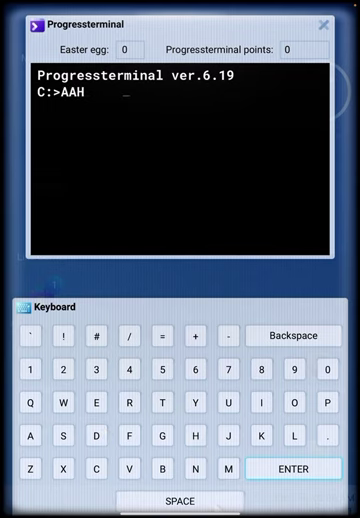
pyautogui.write('F')
pyautogui.click(261, 402)
pyautogui.click(63, 435)
pyautogui.click(195, 435)
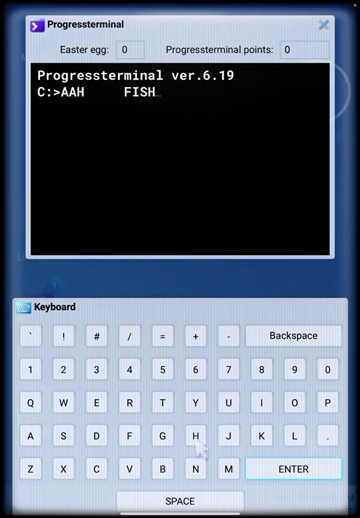
pyautogui.click(186, 501)
pyautogui.click(30, 435)
pyautogui.click(195, 435)
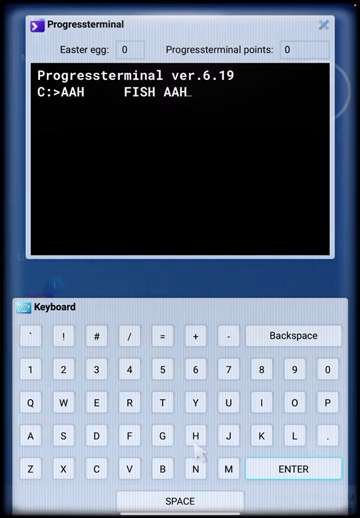
pyautogui.click(186, 501)
# Step: Add 'I HATE FISH', run the invalid command, and close the terminal
pyautogui.click(261, 402)
pyautogui.click(180, 501)
pyautogui.click(195, 435)
pyautogui.click(30, 435)
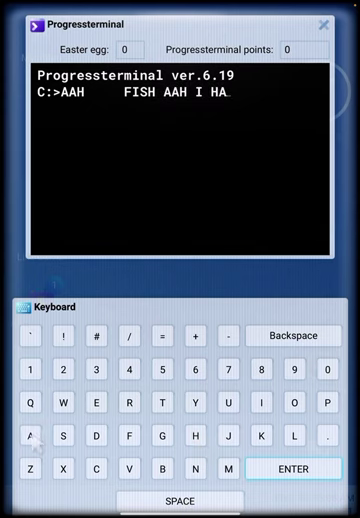
pyautogui.click(162, 402)
pyautogui.click(96, 402)
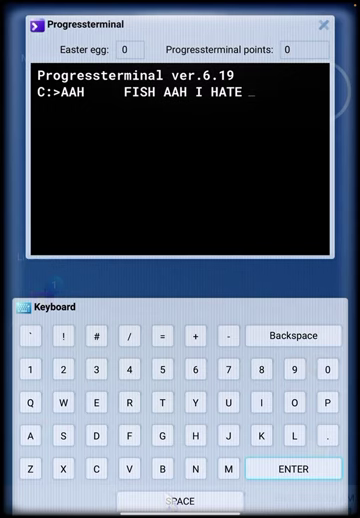
pyautogui.click(180, 501)
pyautogui.click(129, 435)
pyautogui.click(261, 402)
pyautogui.click(63, 435)
pyautogui.click(195, 435)
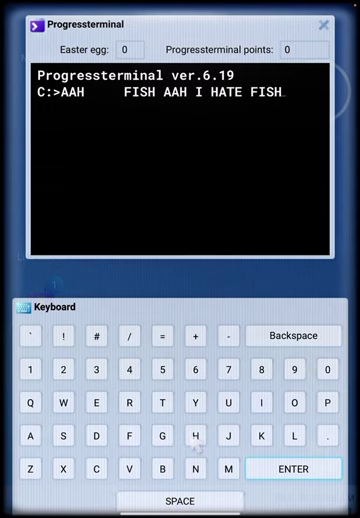
pyautogui.click(293, 468)
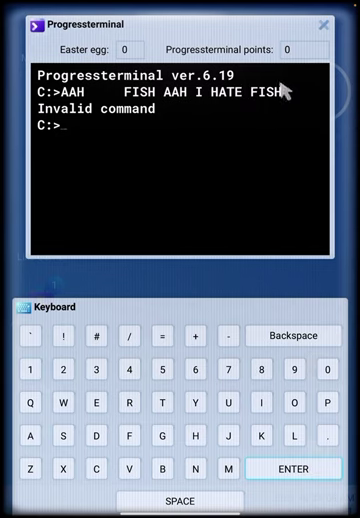
pyautogui.click(323, 25)
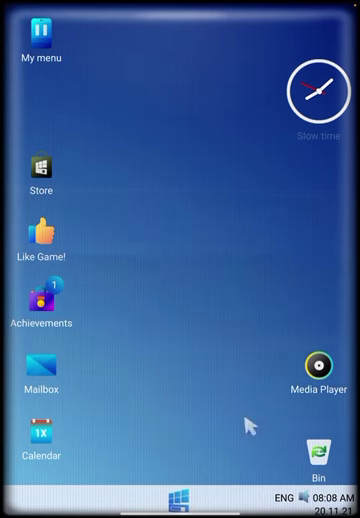
# Step: Open and close Media Player, then choose New game from the Start menu
pyautogui.doubleClick(319, 365)
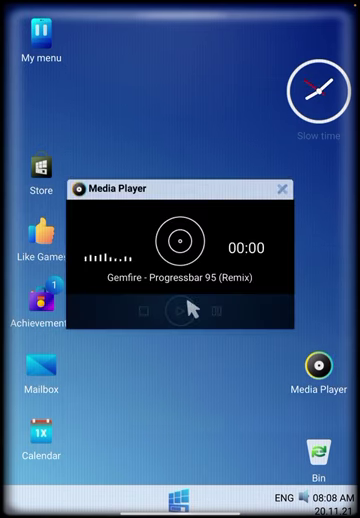
pyautogui.click(282, 189)
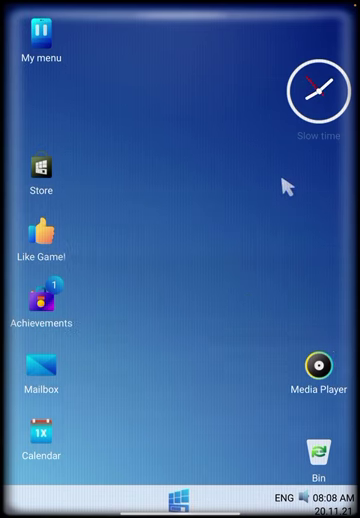
pyautogui.click(178, 496)
pyautogui.click(180, 355)
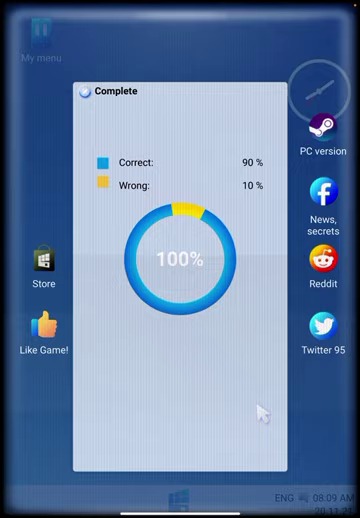
# Step: Advance through the Complete, Game progress, Special skin and Upgrade progress screens
pyautogui.click(182, 358)
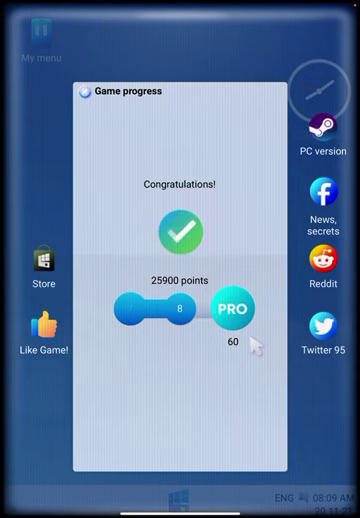
pyautogui.click(200, 440)
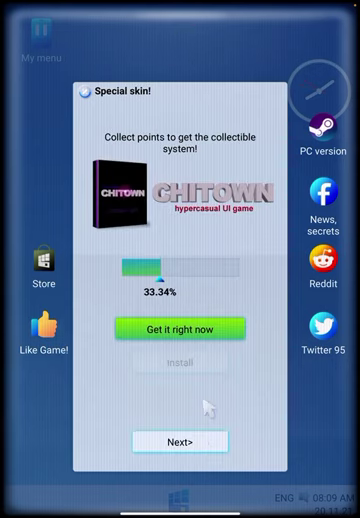
pyautogui.click(180, 441)
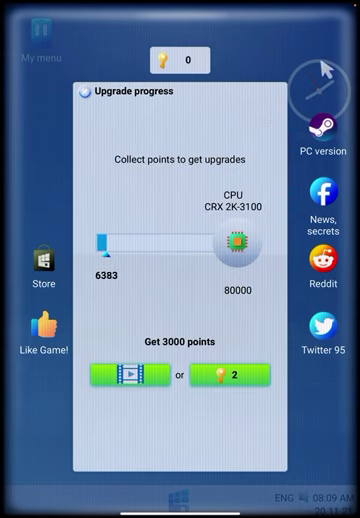
pyautogui.click(180, 441)
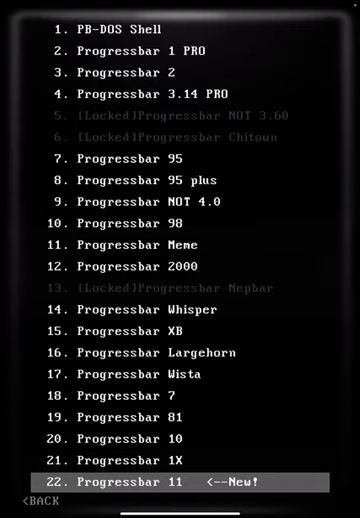
# Step: Launch the highlighted item 22, Progressbar 11, from the system list
pyautogui.press('Return')
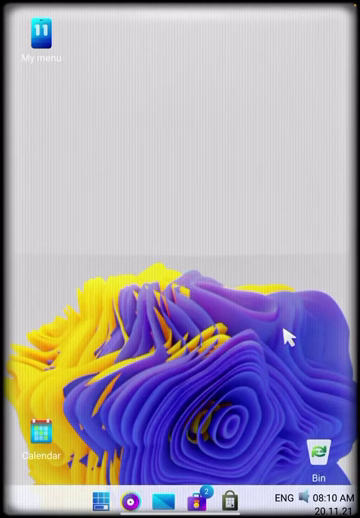
# Step: Start a new Progressbar 11 game and steer the bar through confetti to about 85%
pyautogui.click(101, 500)
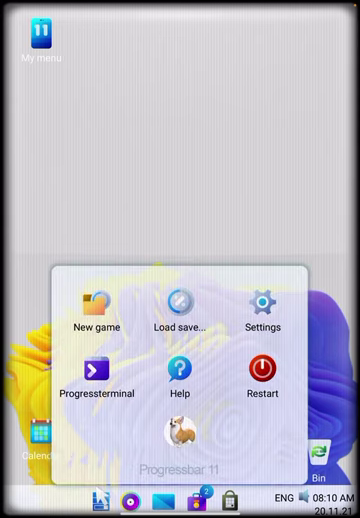
pyautogui.click(96, 310)
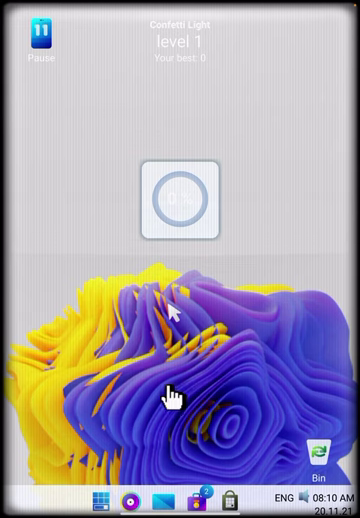
pyautogui.moveTo(180, 200)
pyautogui.mouseDown()
pyautogui.moveTo(262, 345)
pyautogui.moveTo(312, 360)
pyautogui.moveTo(180, 333)
pyautogui.moveTo(305, 336)
pyautogui.moveTo(341, 376)
pyautogui.mouseUp()
pyautogui.moveTo(300, 352)
pyautogui.mouseDown()
pyautogui.moveTo(70, 290)
pyautogui.moveTo(160, 292)
pyautogui.mouseUp()
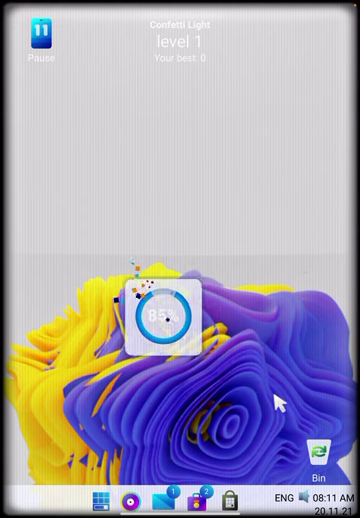
# Step: Dismiss the stray language popup and catch the remaining confetti to 100% correct
pyautogui.click(283, 497)
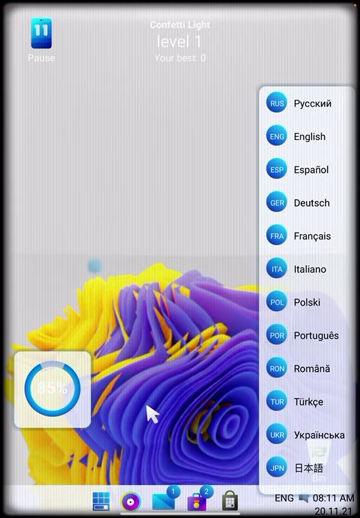
pyautogui.click(150, 412)
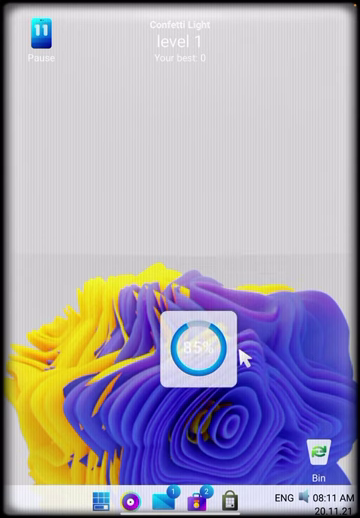
pyautogui.moveTo(282, 415); pyautogui.dragTo(228, 475)
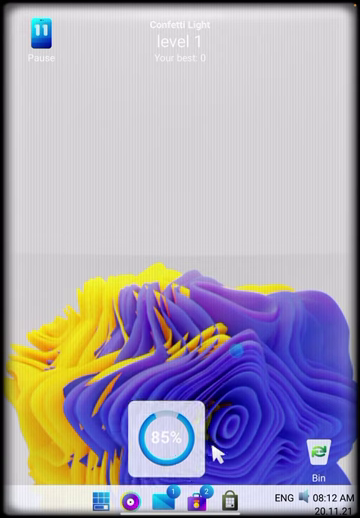
pyautogui.moveTo(228, 478)
pyautogui.mouseDown()
pyautogui.moveTo(247, 412)
pyautogui.moveTo(277, 392)
pyautogui.moveTo(215, 240)
pyautogui.mouseUp()
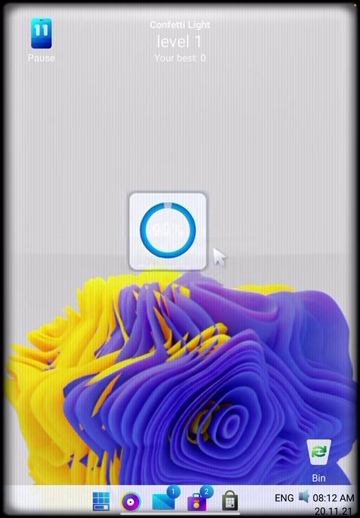
pyautogui.moveTo(215, 240)
pyautogui.mouseDown()
pyautogui.moveTo(100, 335)
pyautogui.moveTo(233, 437)
pyautogui.moveTo(253, 355)
pyautogui.moveTo(217, 423)
pyautogui.mouseUp()
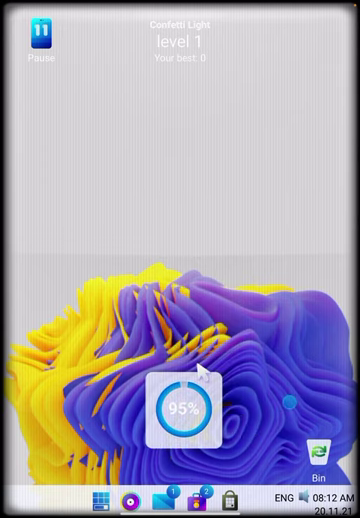
pyautogui.moveTo(202, 372); pyautogui.dragTo(266, 434)
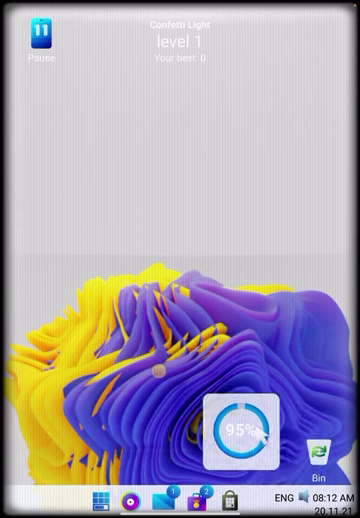
pyautogui.moveTo(266, 434); pyautogui.dragTo(258, 395)
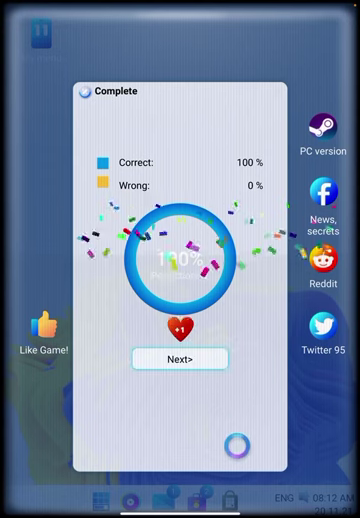
# Step: Continue to the Perfectionist game progress result and show the iPad's open apps
pyautogui.click(206, 360)
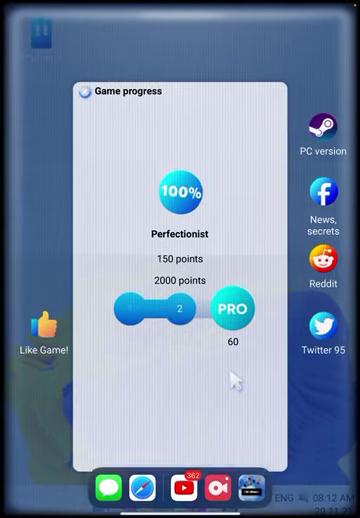
pyautogui.press('super+Tab')
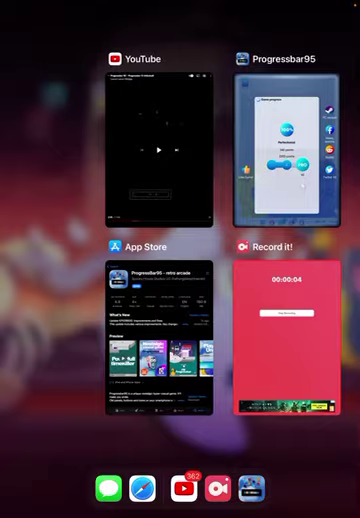